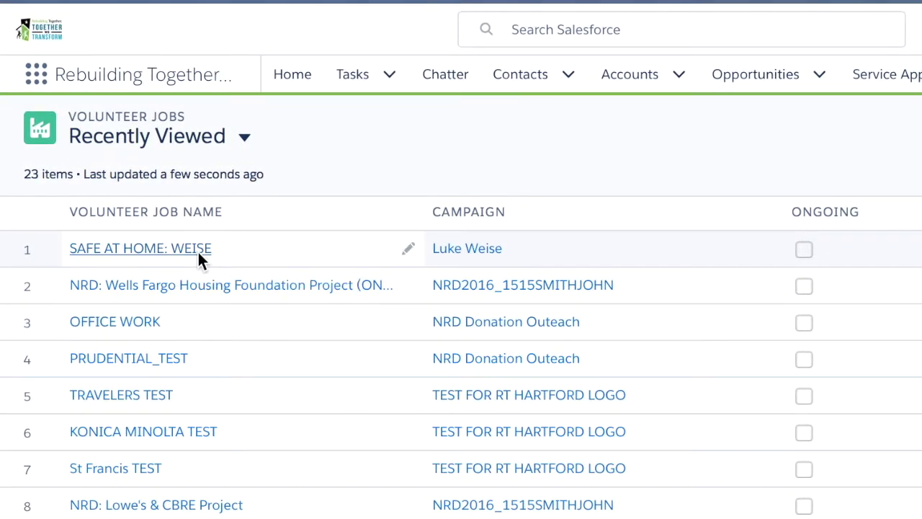
# Open the SAFE AT HOME volunteer job and show its complete list of volunteer hours
pyautogui.click(197, 250)
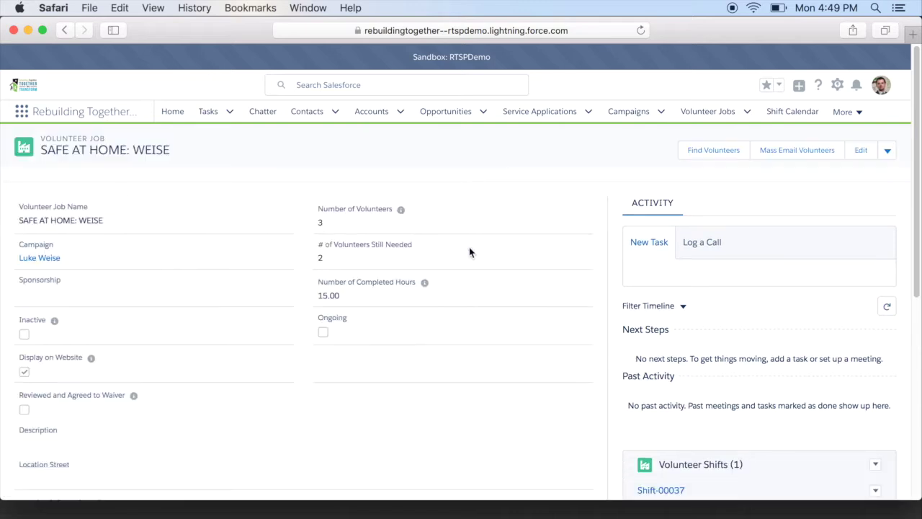
pyautogui.scroll(-1, 637, 293)
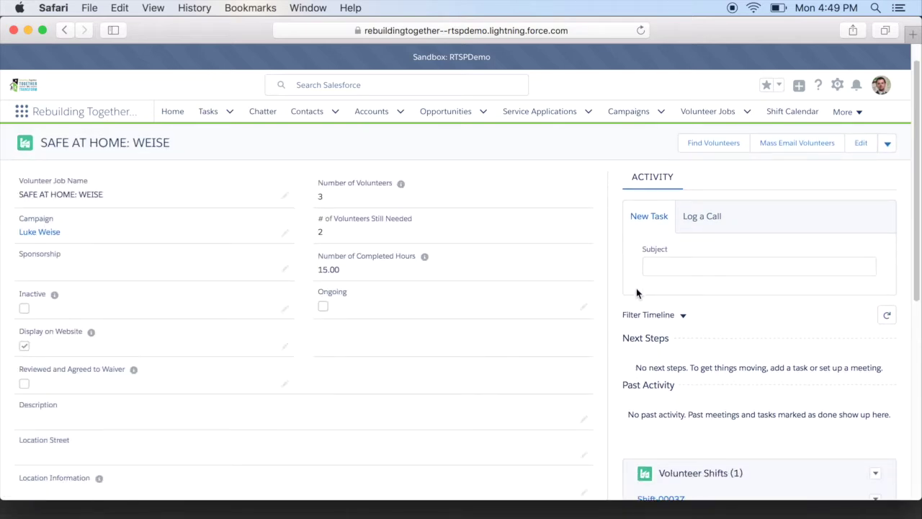
pyautogui.scroll(-3, 637, 294)
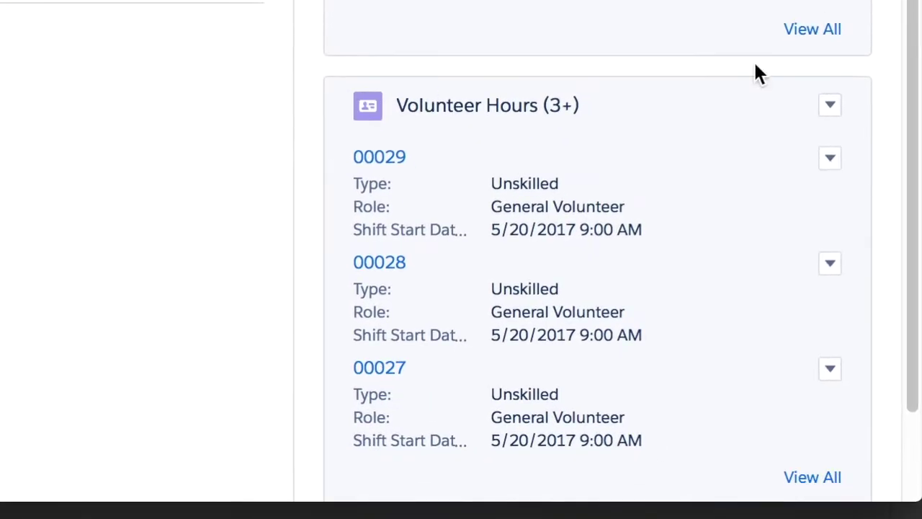
pyautogui.click(813, 478)
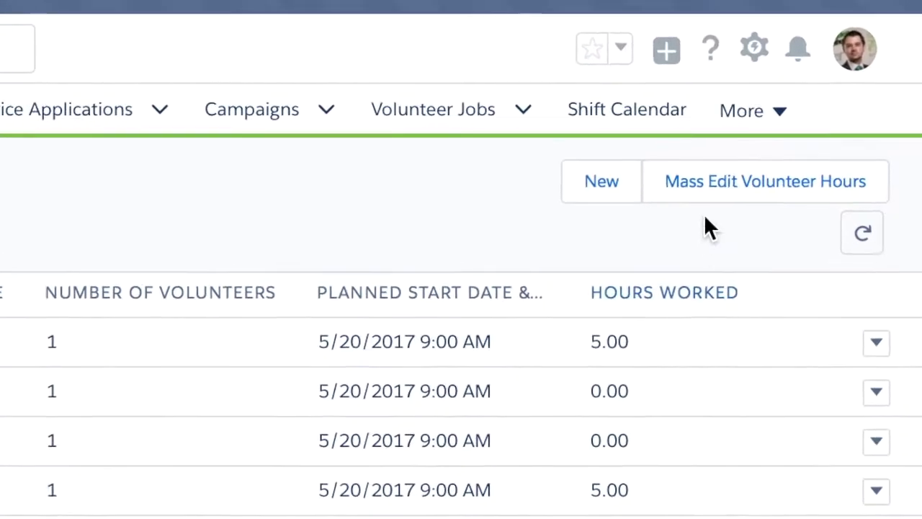
# Mass edit the job's volunteer hours, keeping the first volunteer's status as Completed, and save and close
pyautogui.click(686, 194)
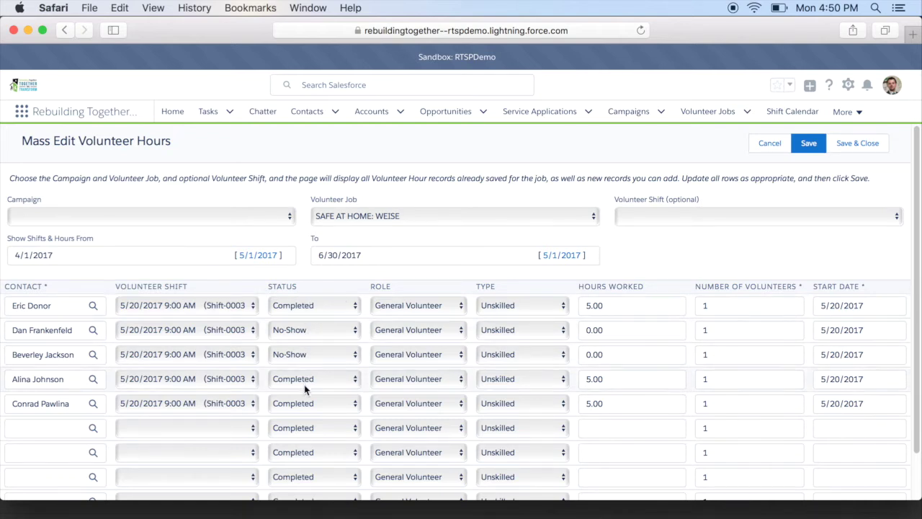
pyautogui.click(355, 306)
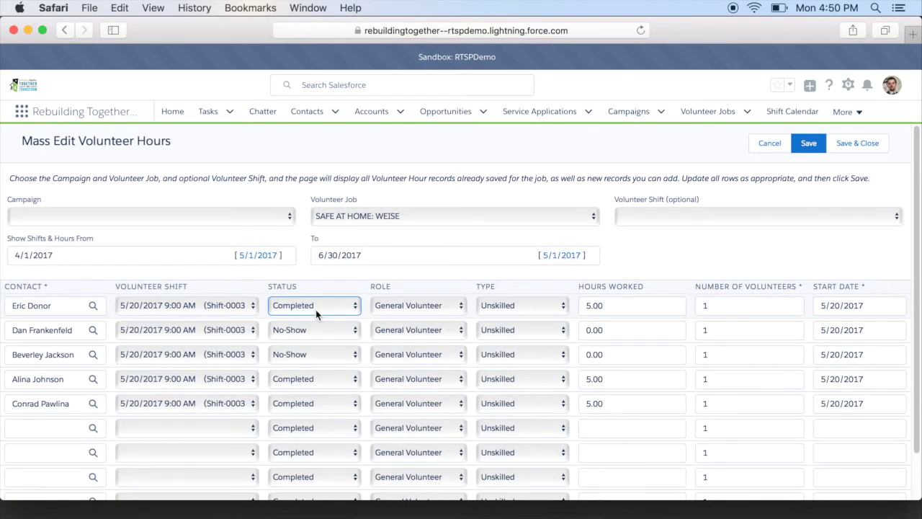
pyautogui.click(855, 155)
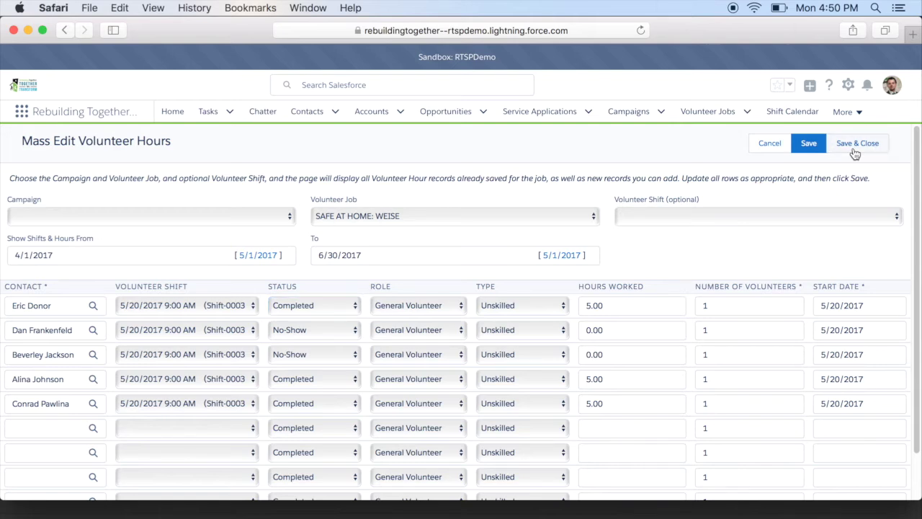
pyautogui.click(853, 147)
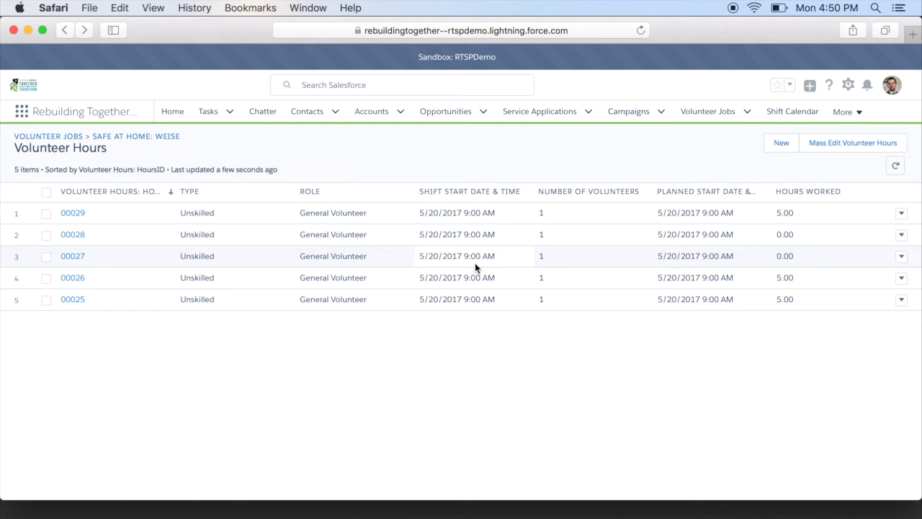
# Return to the SAFE AT HOME job and start a mass email to its volunteers, keeping the preset sender address
pyautogui.click(118, 142)
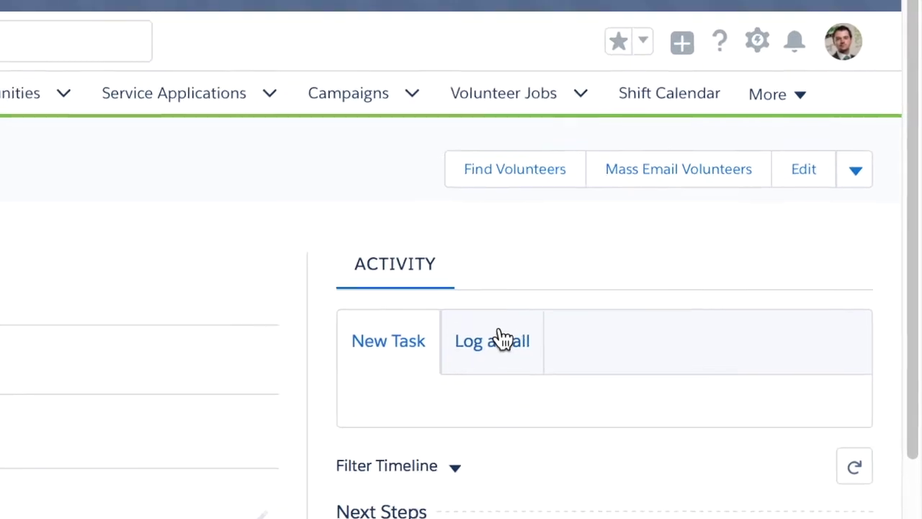
pyautogui.click(641, 173)
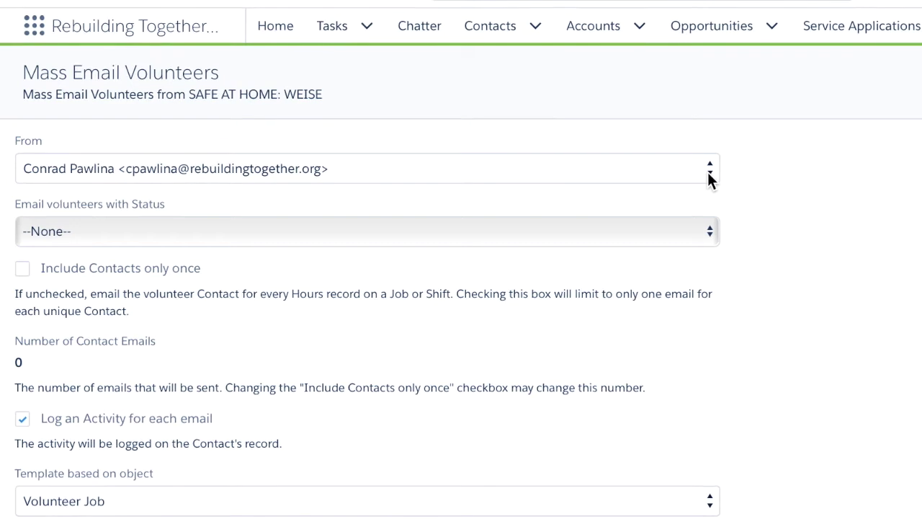
pyautogui.click(321, 172)
pyautogui.click(307, 177)
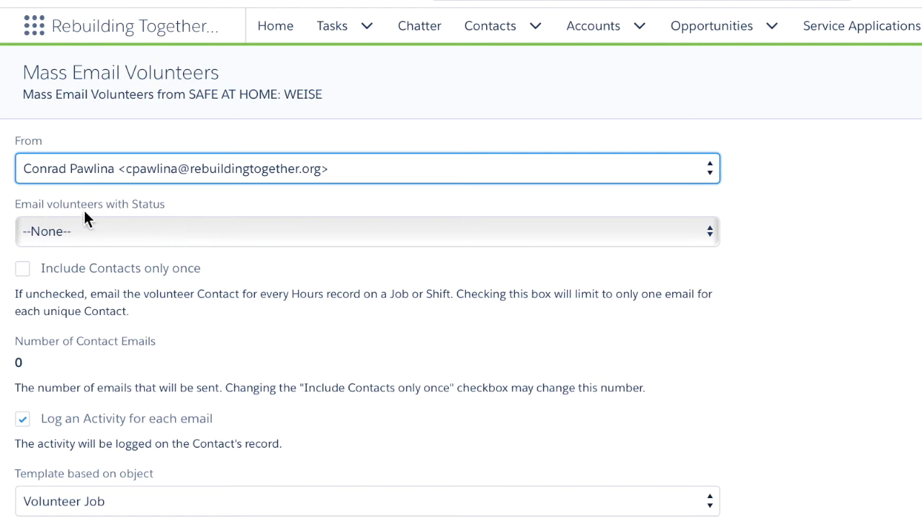
# Address the email to volunteers with status Completed and include each contact only once
pyautogui.click(709, 234)
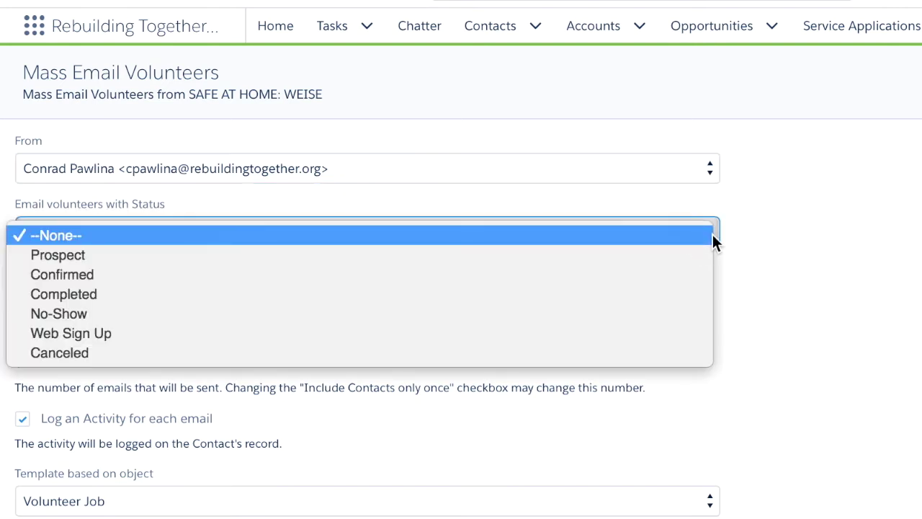
pyautogui.click(268, 295)
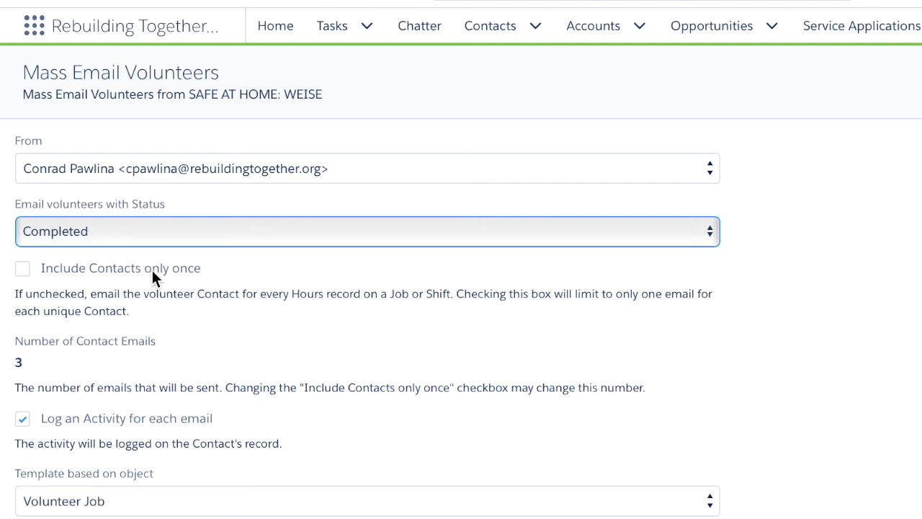
pyautogui.click(23, 269)
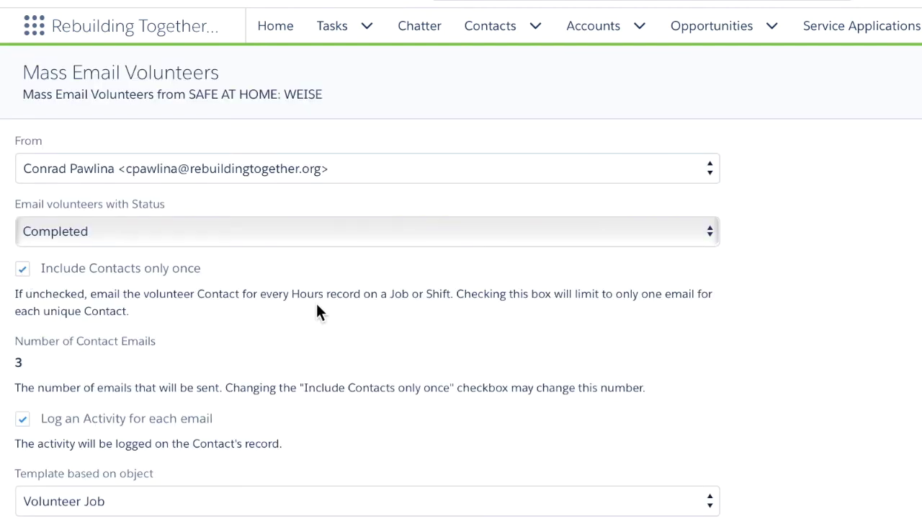
# Keep Volunteer Job as the template object, choose the Volunteer Job Thank You email template, and send the mass email
pyautogui.scroll(-1, 769, 306)
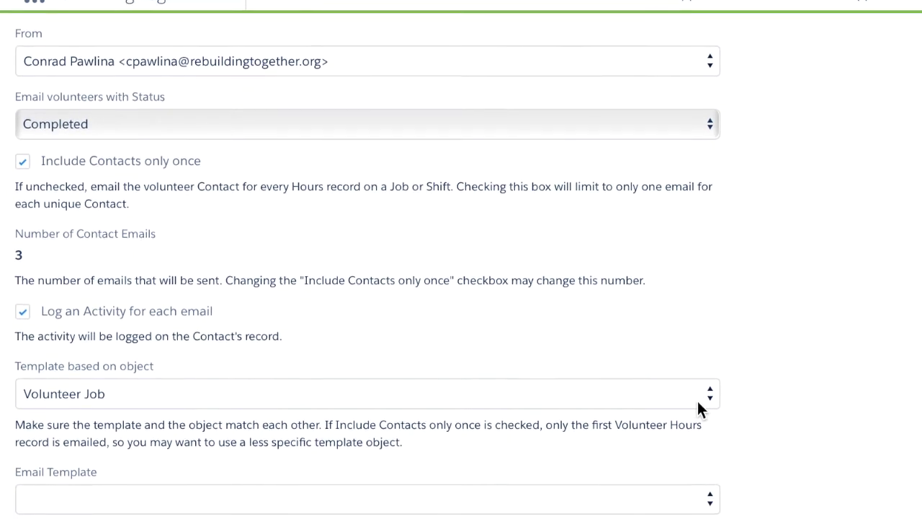
pyautogui.click(697, 408)
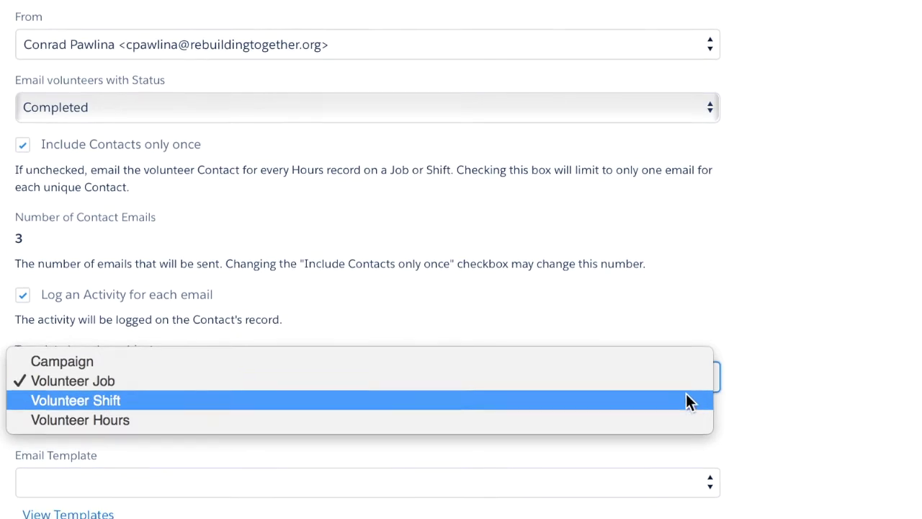
pyautogui.click(685, 379)
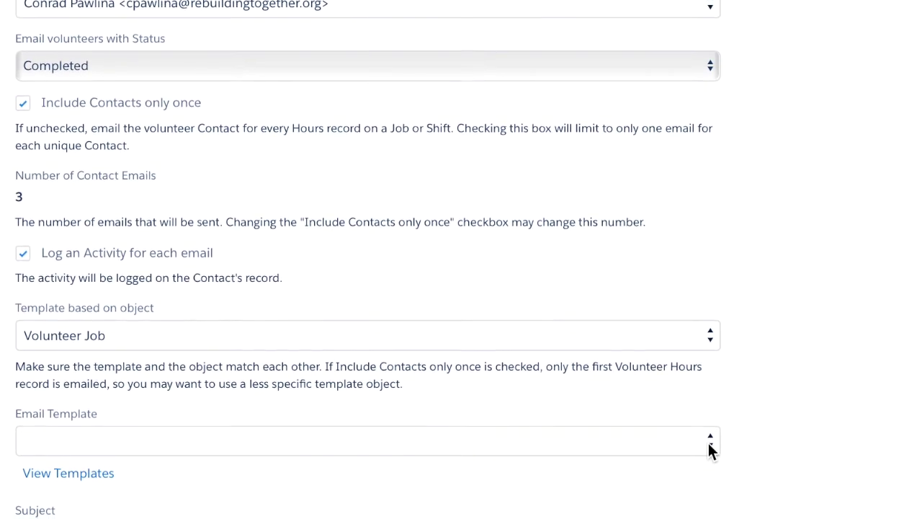
pyautogui.click(604, 416)
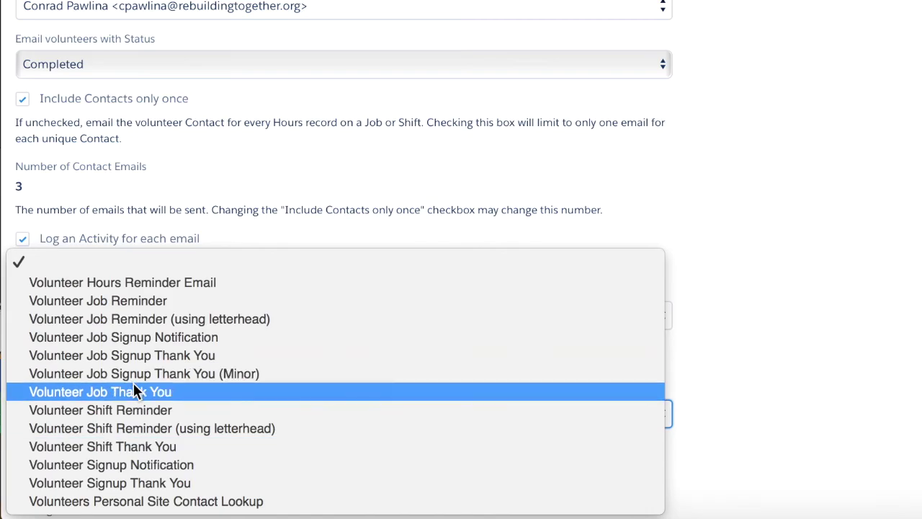
pyautogui.click(136, 398)
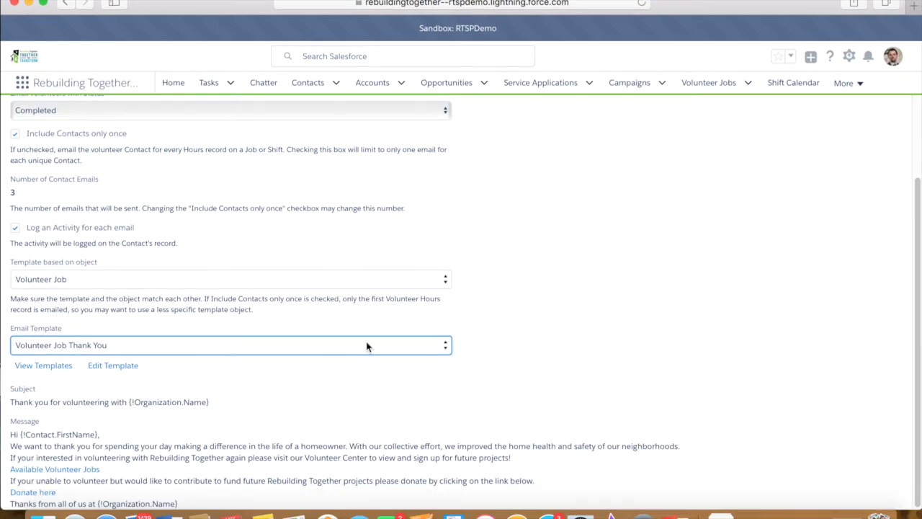
pyautogui.scroll(5, 644, 250)
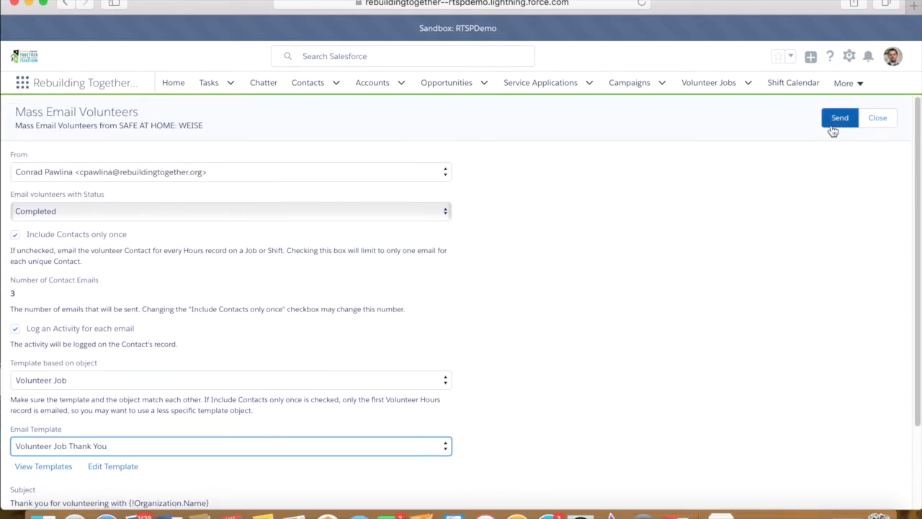
pyautogui.click(842, 120)
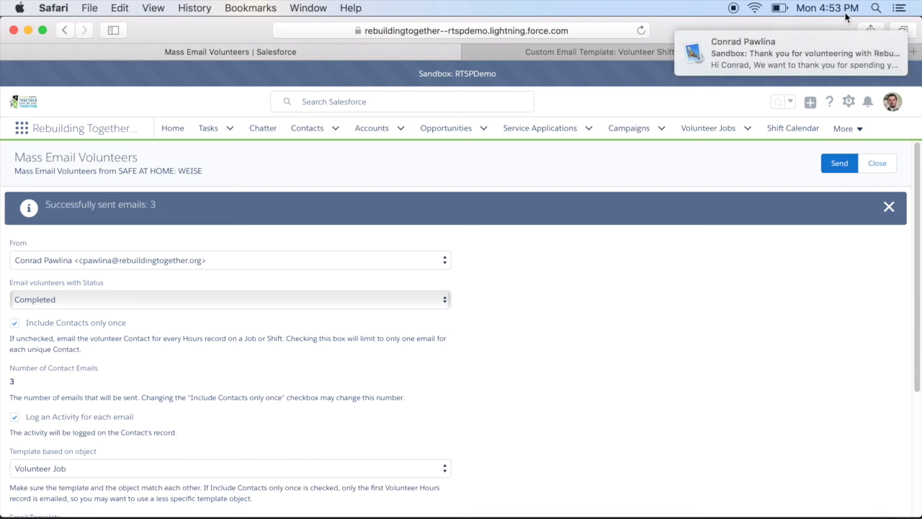
# Open the received thank-you email in Mail, enlarge its window to read the whole message, and close it
pyautogui.click(816, 64)
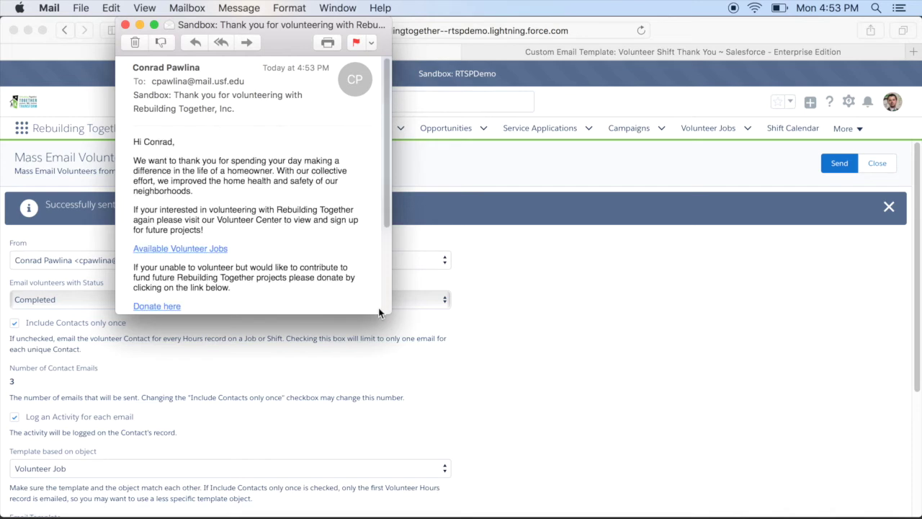
pyautogui.moveTo(387, 312); pyautogui.dragTo(696, 412)
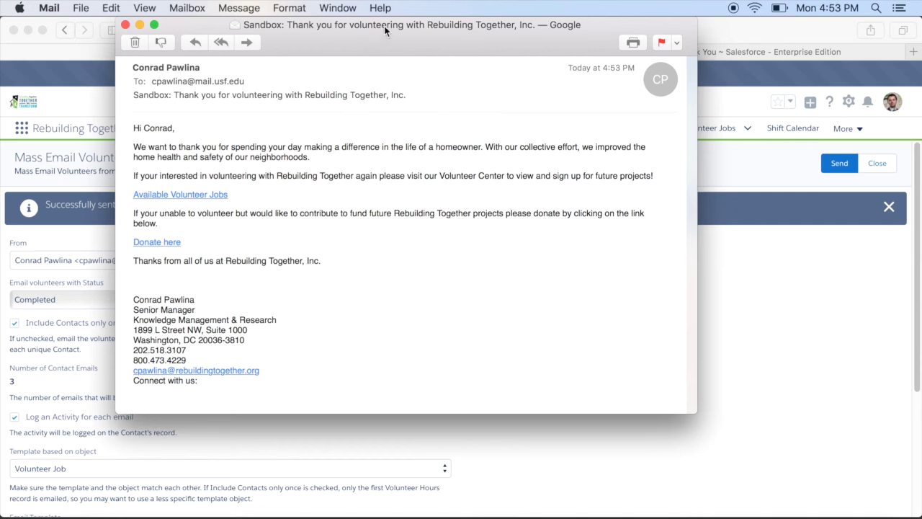
pyautogui.click(125, 25)
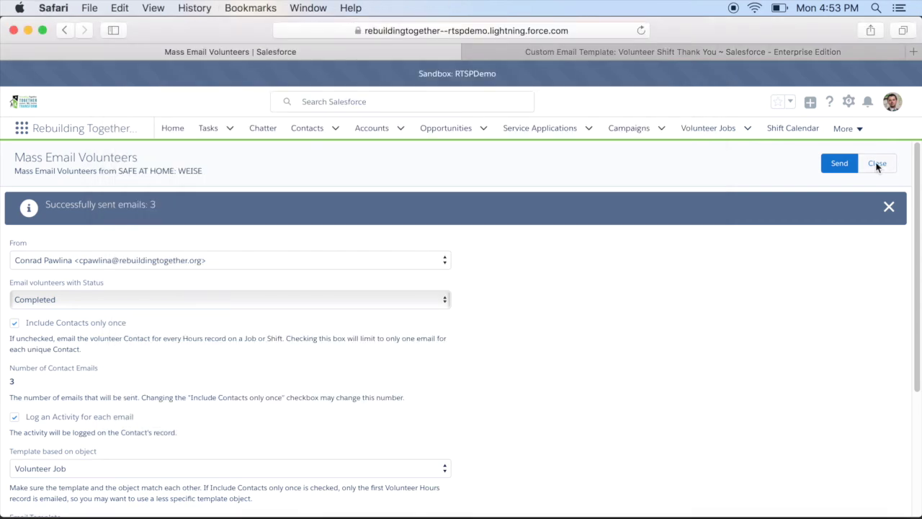
# Close the mass email form and review the thank-you emails logged in the job's past activity and its related lists
pyautogui.click(877, 165)
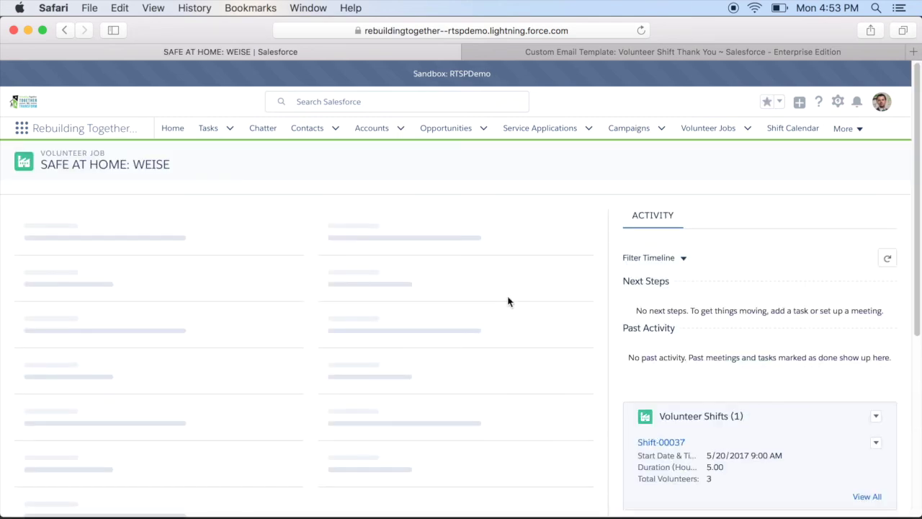
pyautogui.scroll(-3, 508, 301)
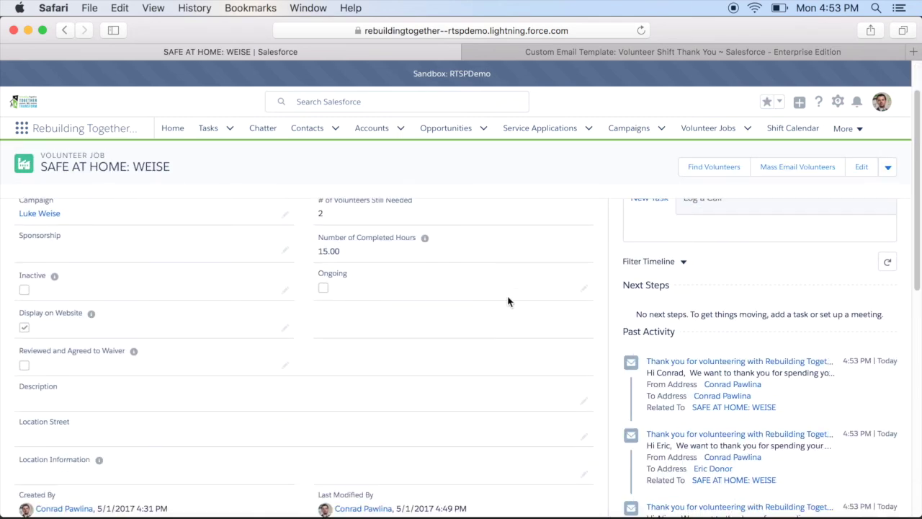
pyautogui.scroll(-5, 508, 301)
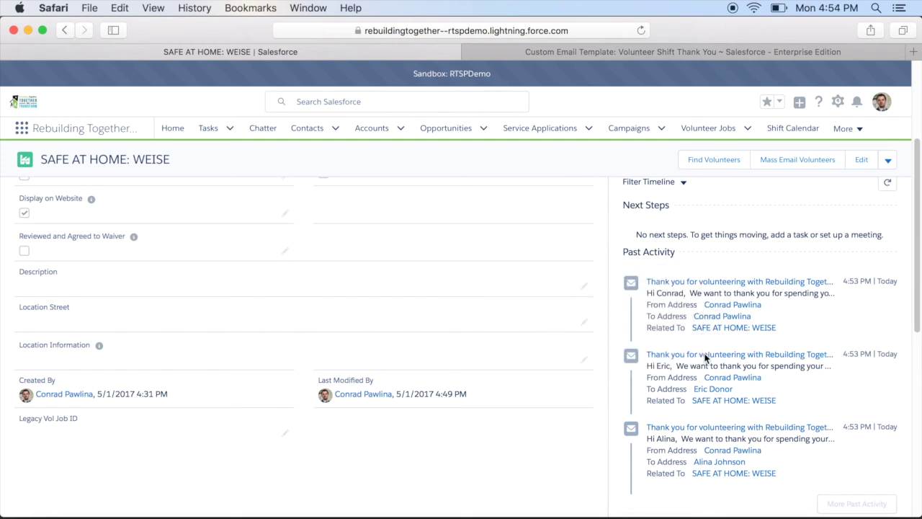
pyautogui.scroll(-3, 706, 367)
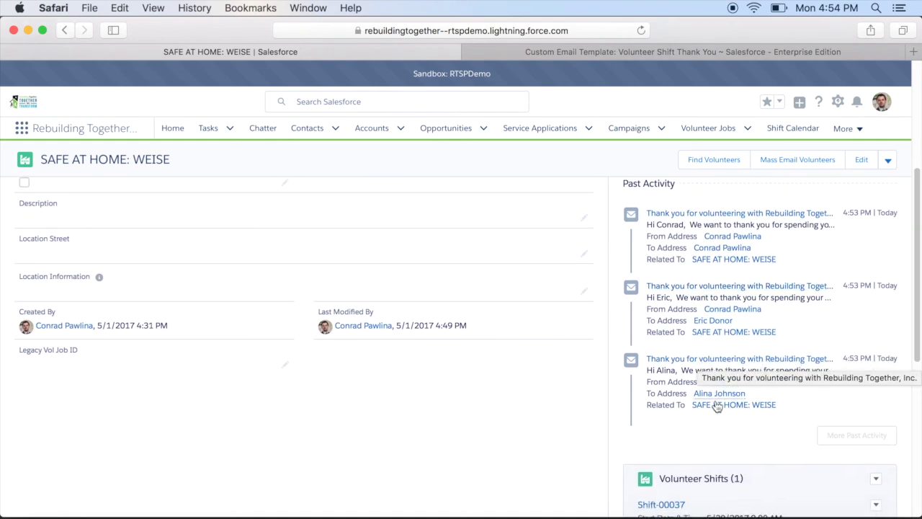
pyautogui.scroll(-5, 726, 432)
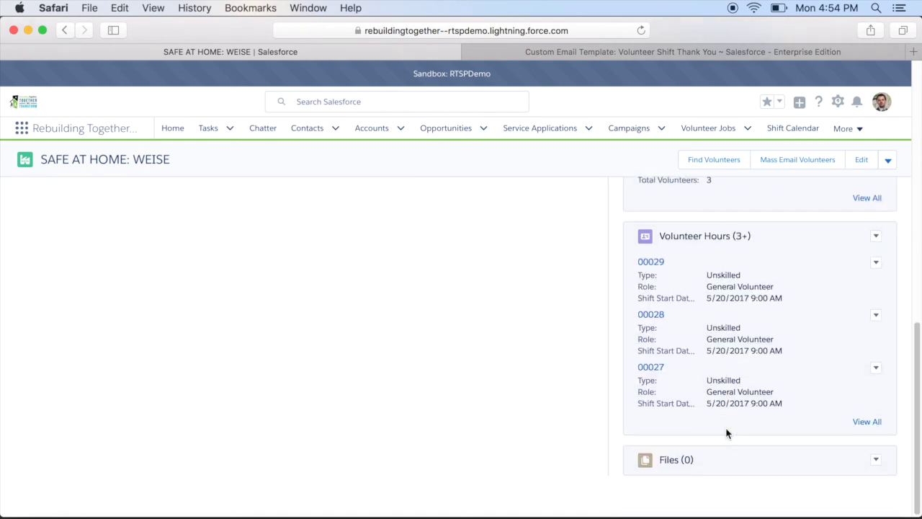
pyautogui.scroll(10, 726, 433)
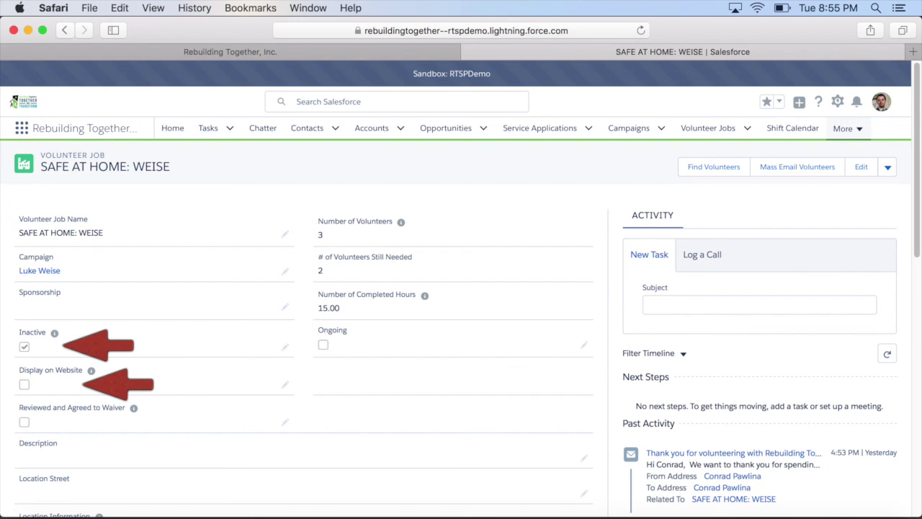